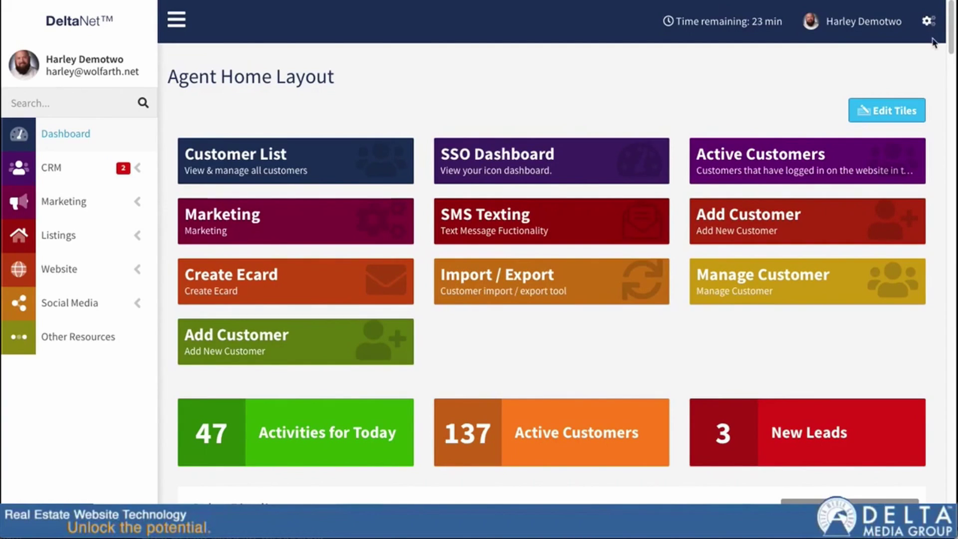
- Open Settings, search for 'domain', then clear the search so all settings tiles show
click(928, 22)
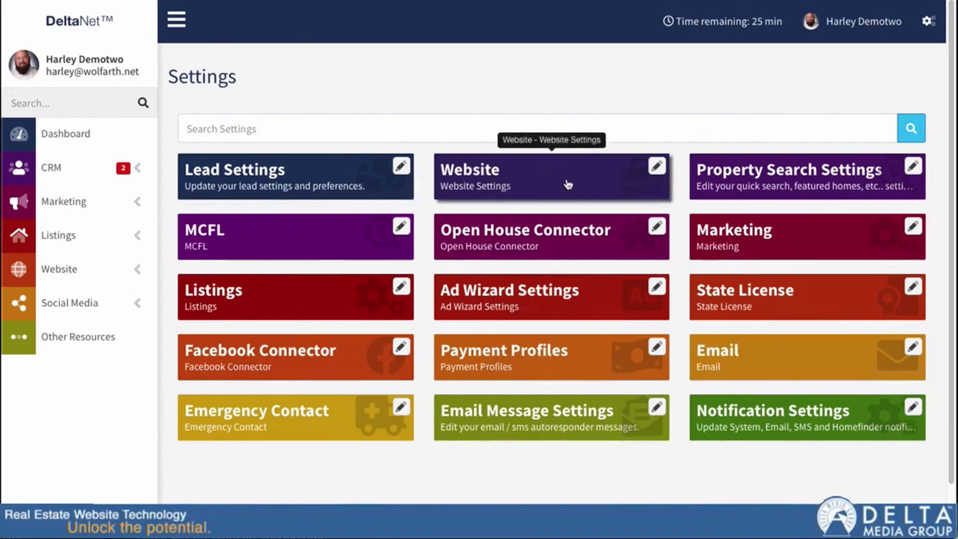
click(288, 126)
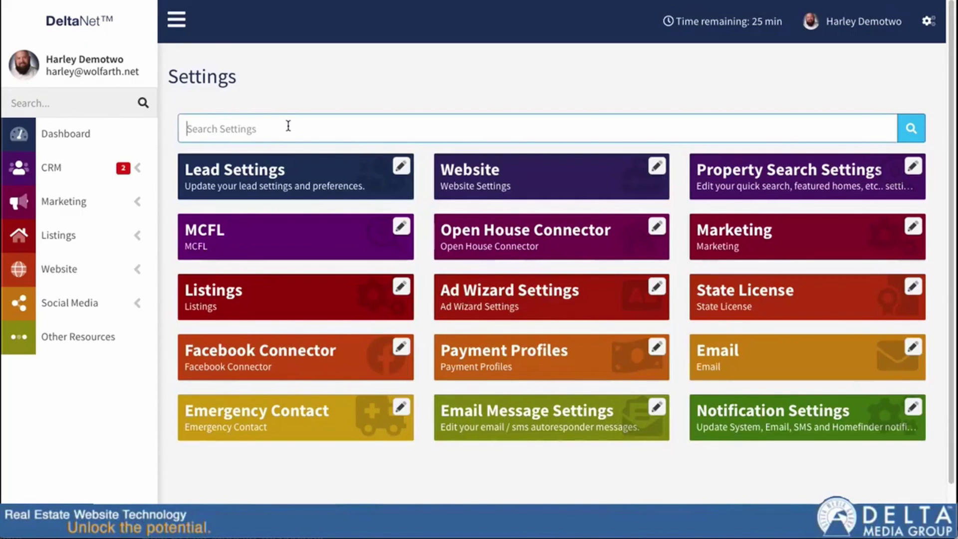
text(domain)
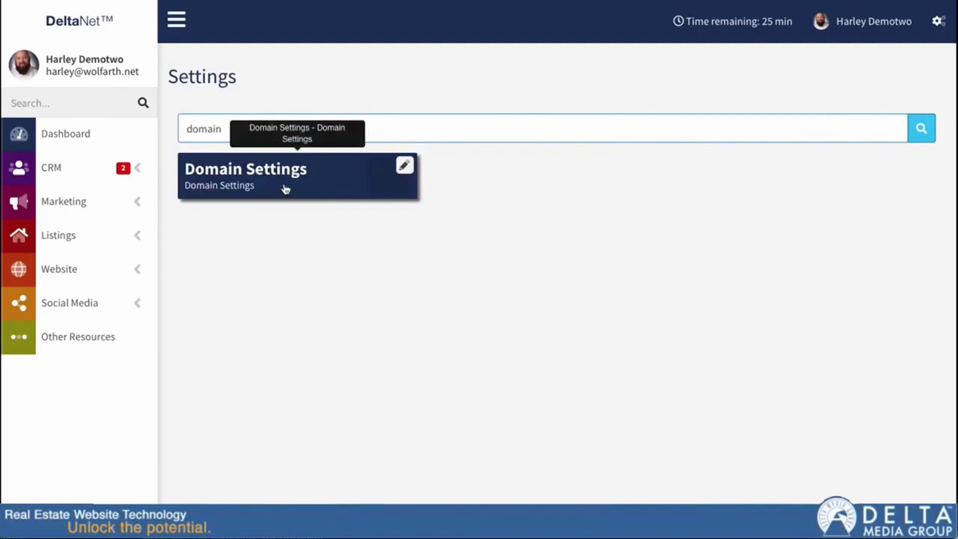
double_click(210, 131)
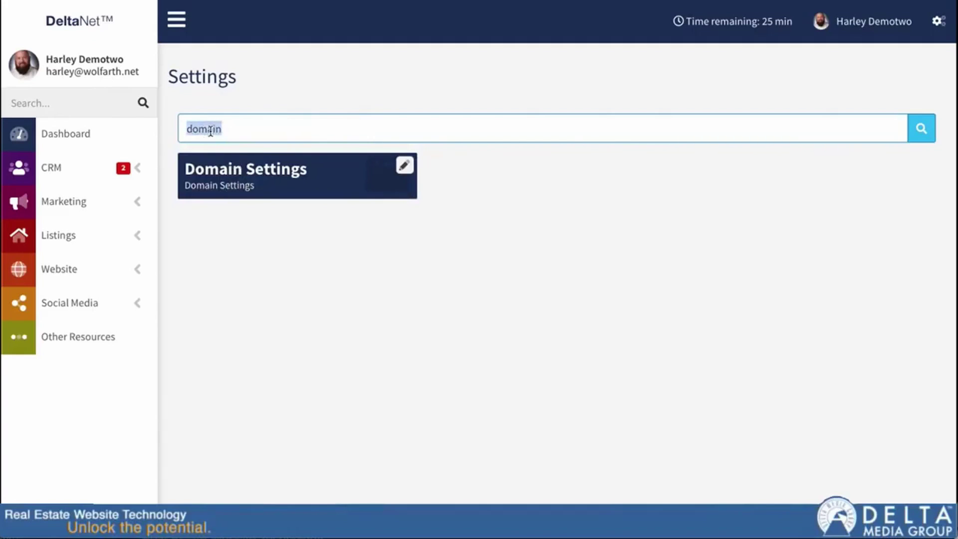
key(BackSpace)
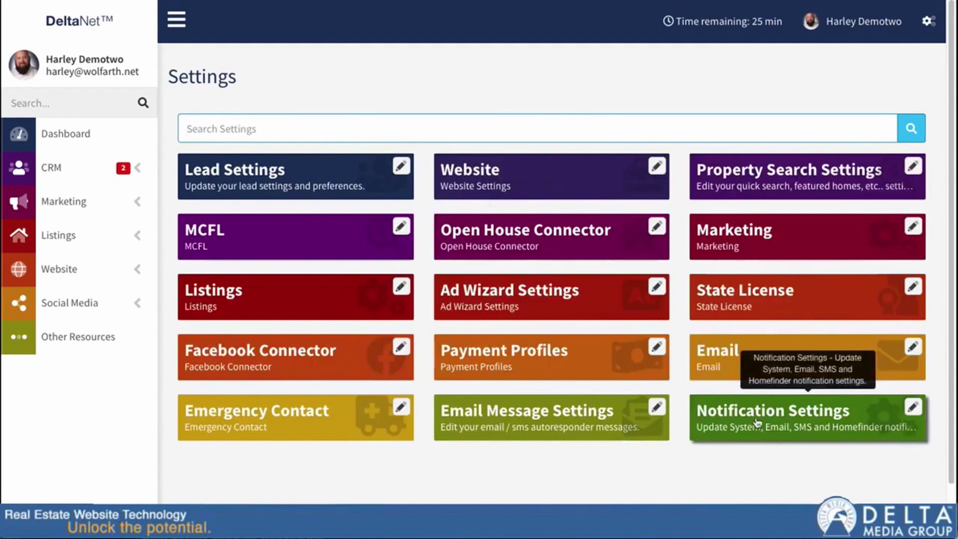
- On Notification Settings, enter two recipient e-mail addresses, then delete them to leave the field empty
click(784, 417)
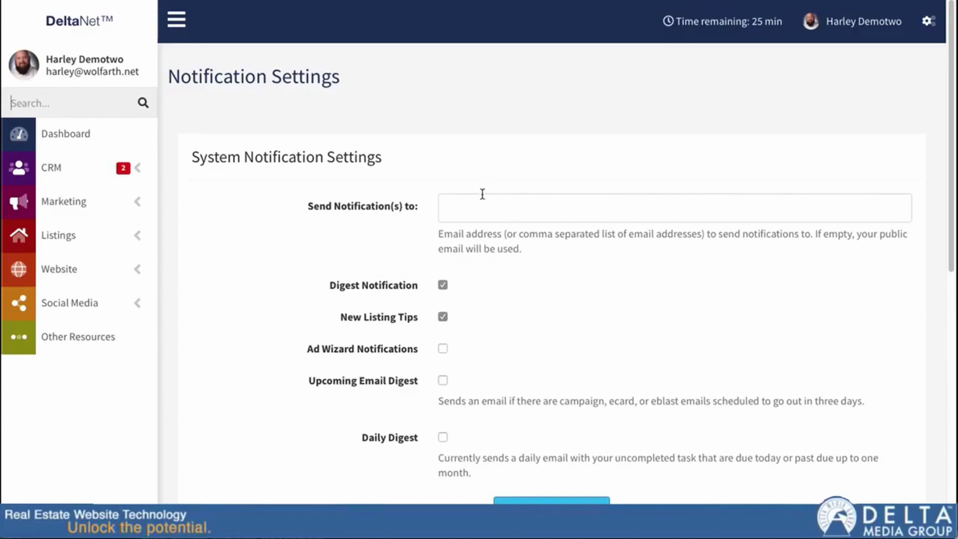
click(499, 216)
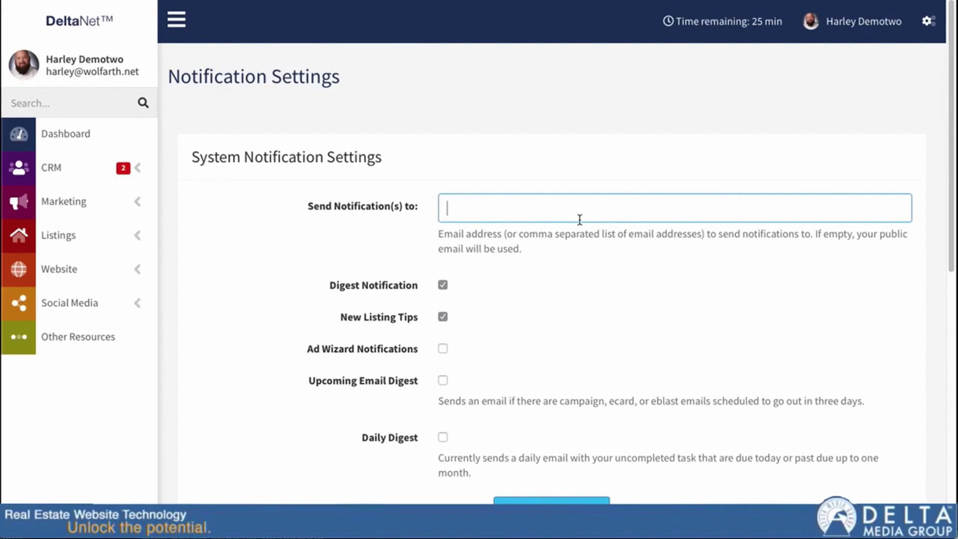
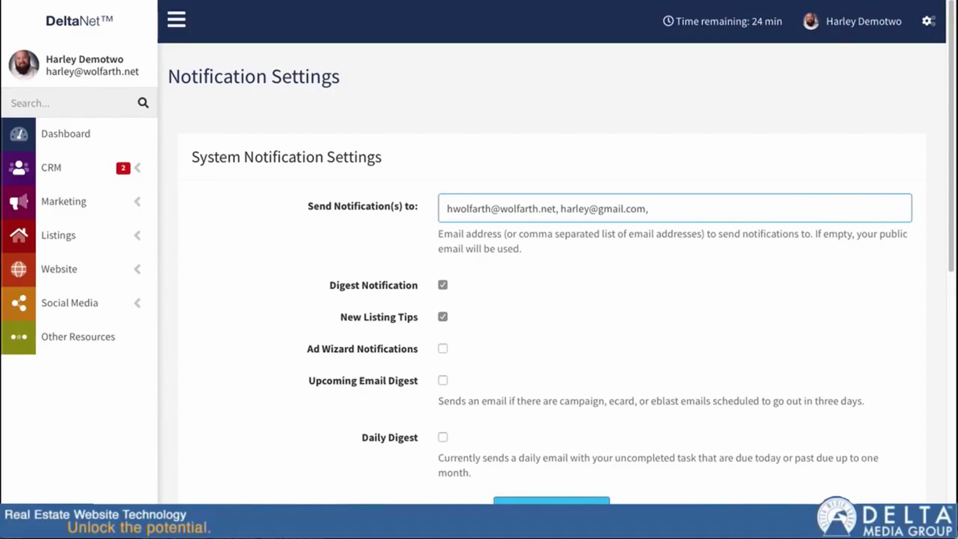
click(447, 209)
key(ctrl+a)
key(BackSpace)
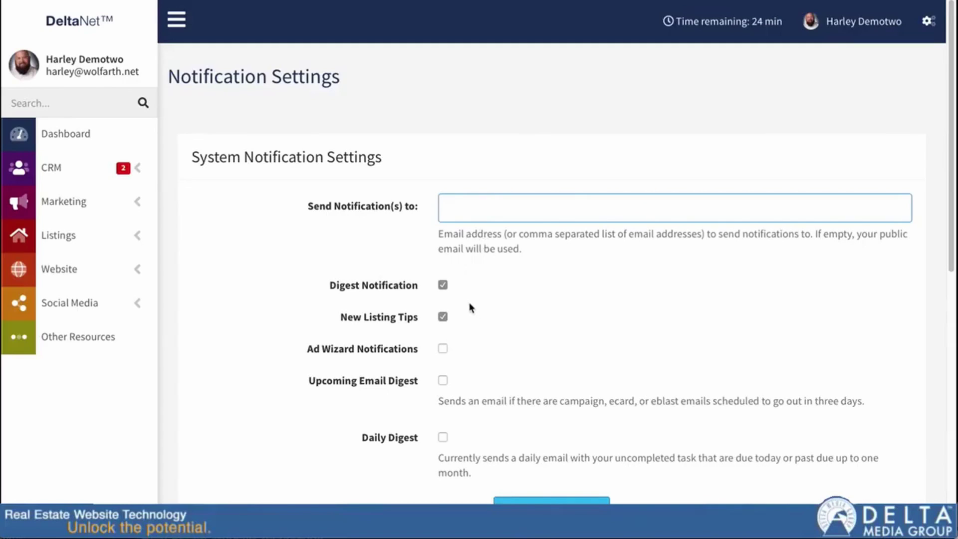
click(343, 288)
drag(344, 288, 413, 282)
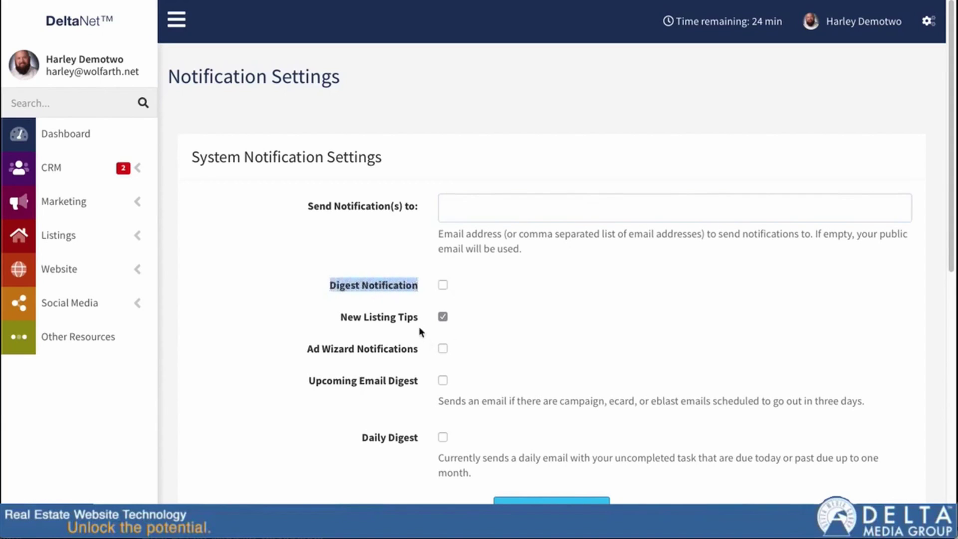
click(442, 286)
click(443, 287)
click(447, 286)
- Scroll down the Notification Settings page to the Email/SMS Notification Settings section
scroll(509, 381, down, 2)
scroll(509, 381, down, 2)
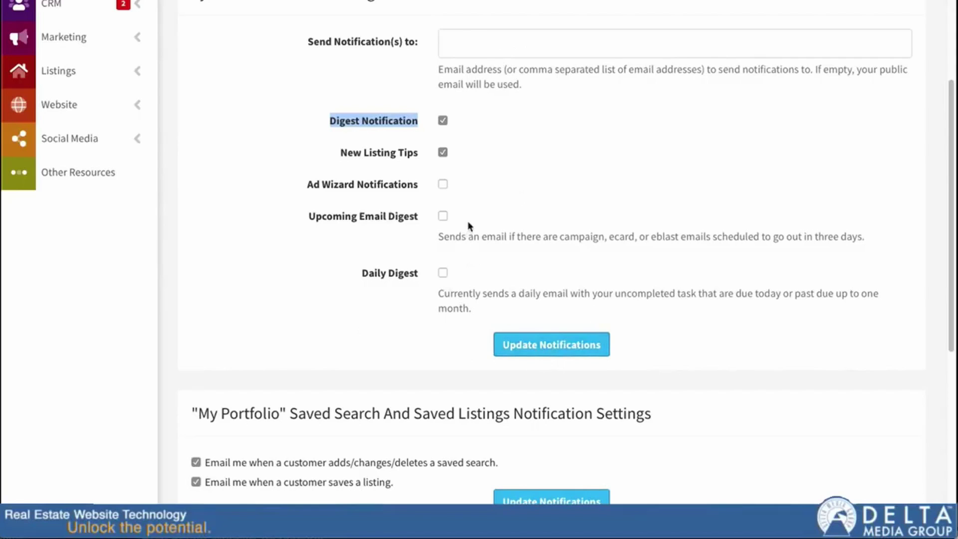
scroll(461, 212, down, 4)
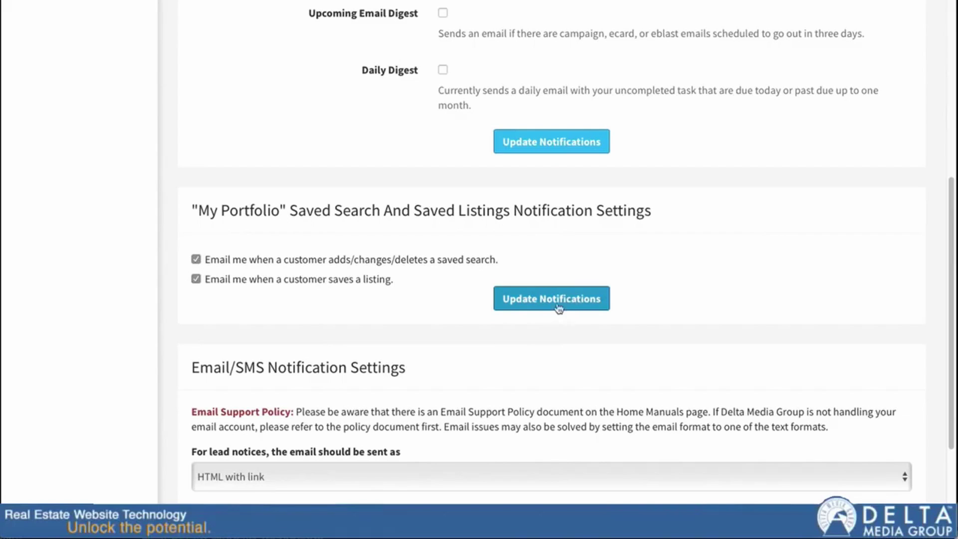
scroll(175, 330, down, 1)
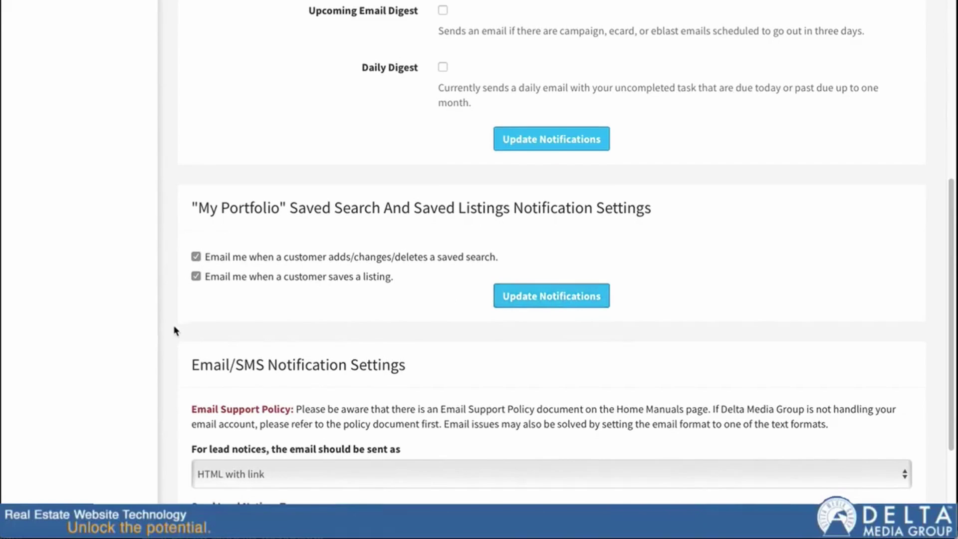
scroll(175, 330, down, 5)
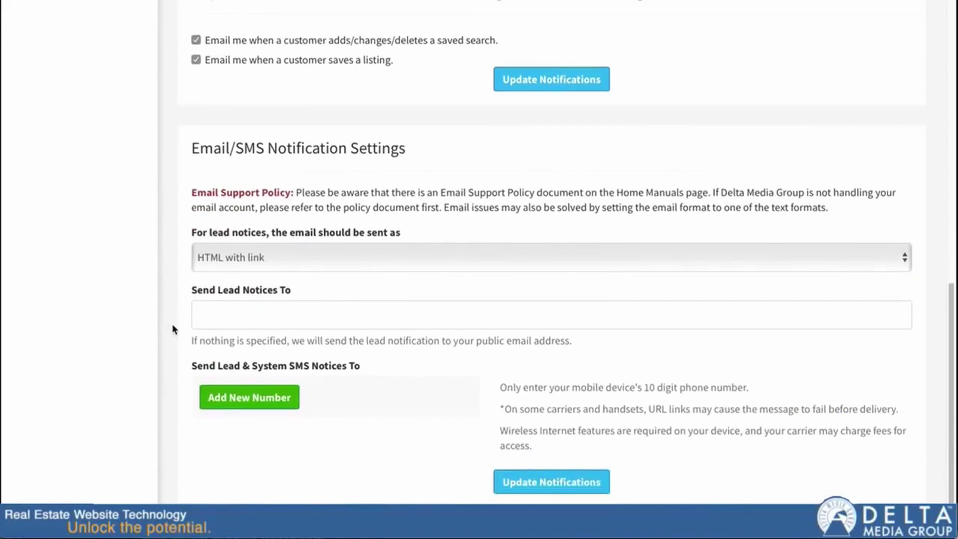
scroll(175, 327, down, 1)
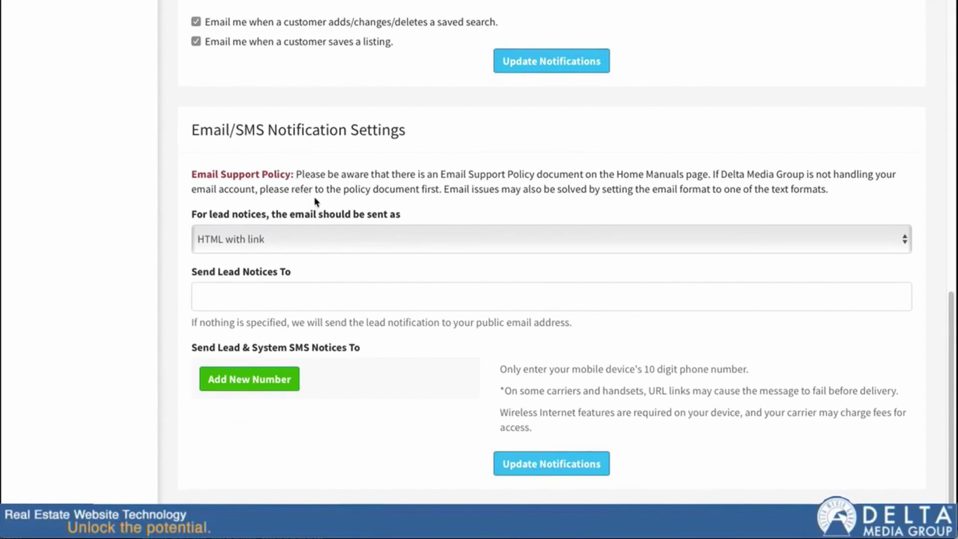
drag(950, 324, 939, 335)
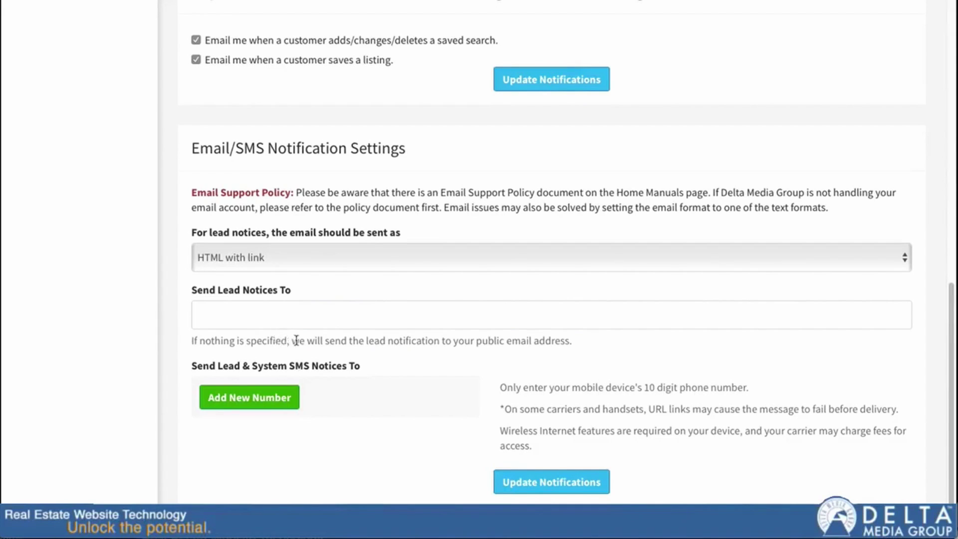
- Add one blank phone number entry under Send Lead Notices To for SMS notices
click(578, 321)
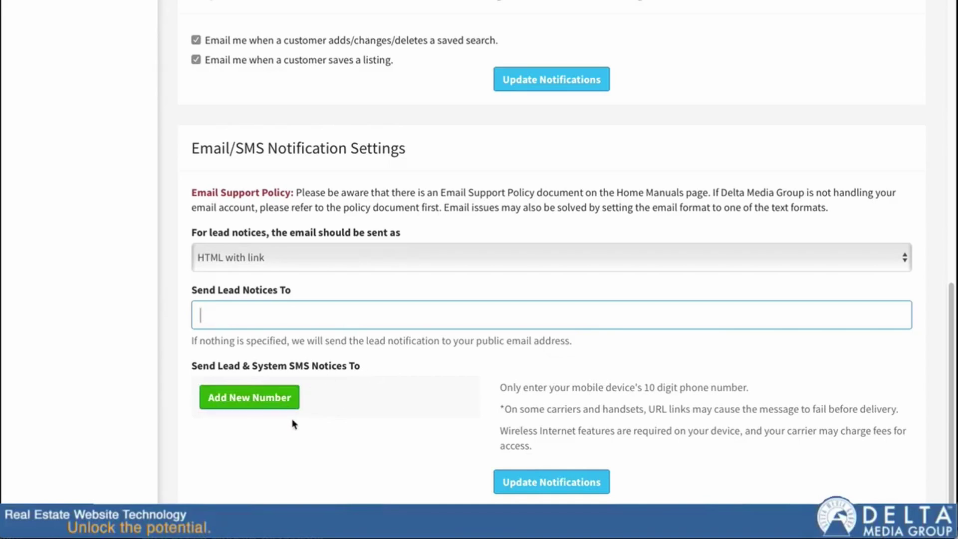
click(247, 398)
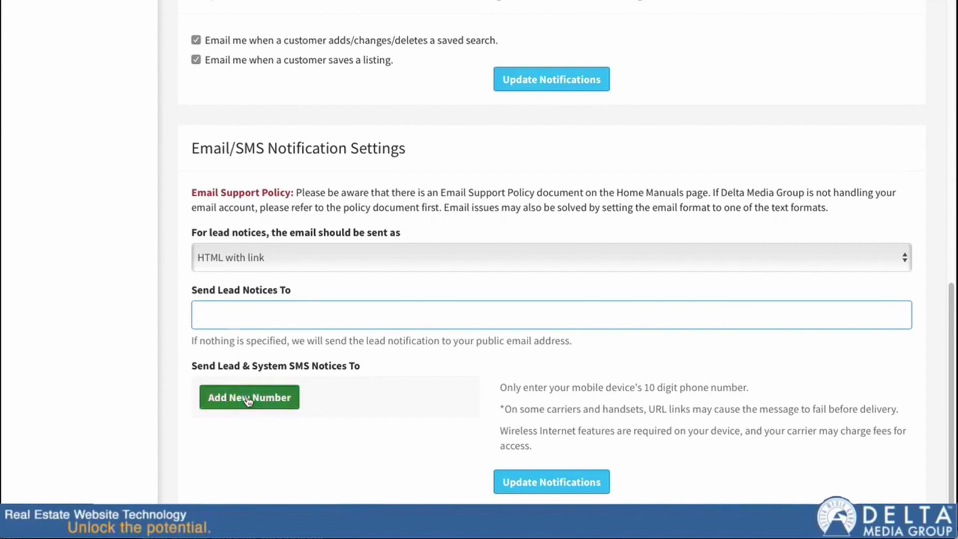
click(215, 449)
scroll(289, 471, down, 1)
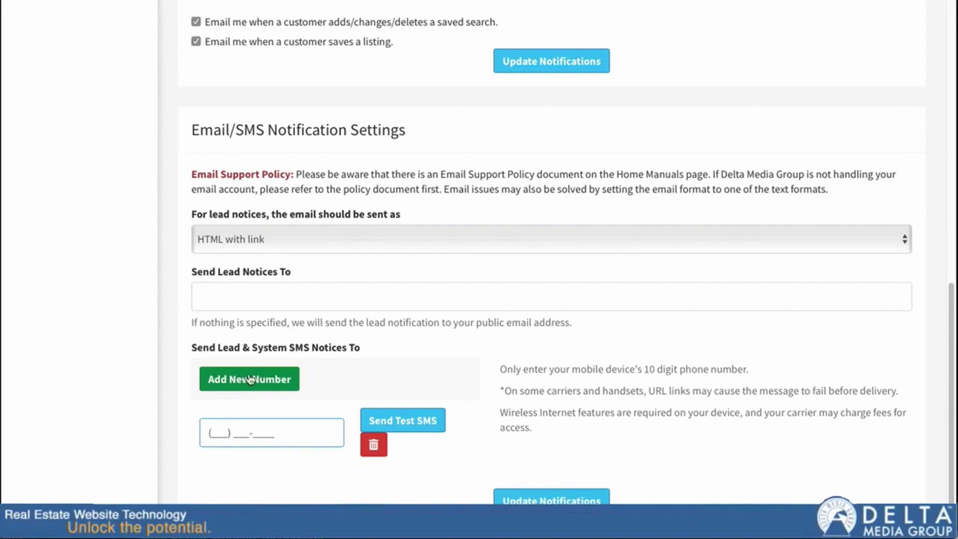
- Add two more blank SMS phone number entries to the lead notices list
click(244, 389)
click(241, 387)
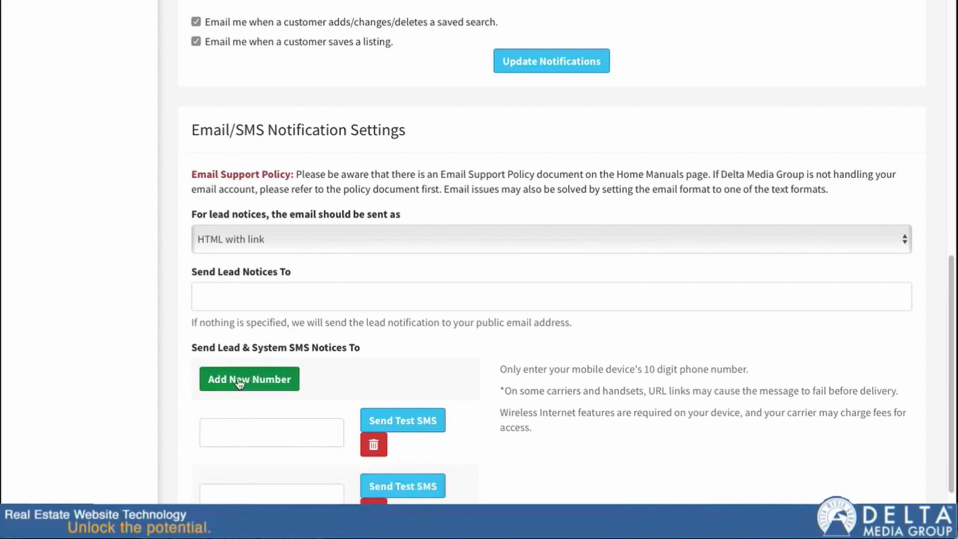
scroll(264, 382, down, 3)
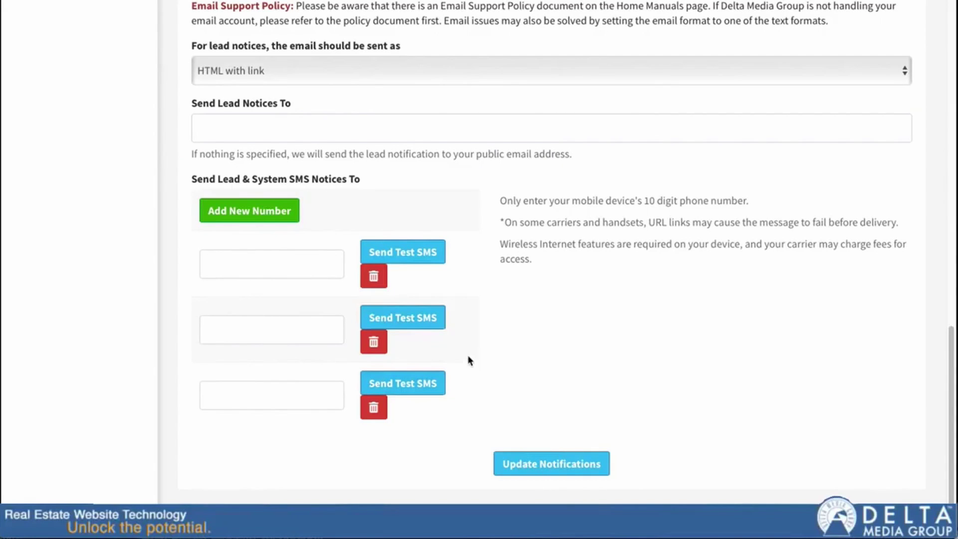
scroll(551, 261, down, 1)
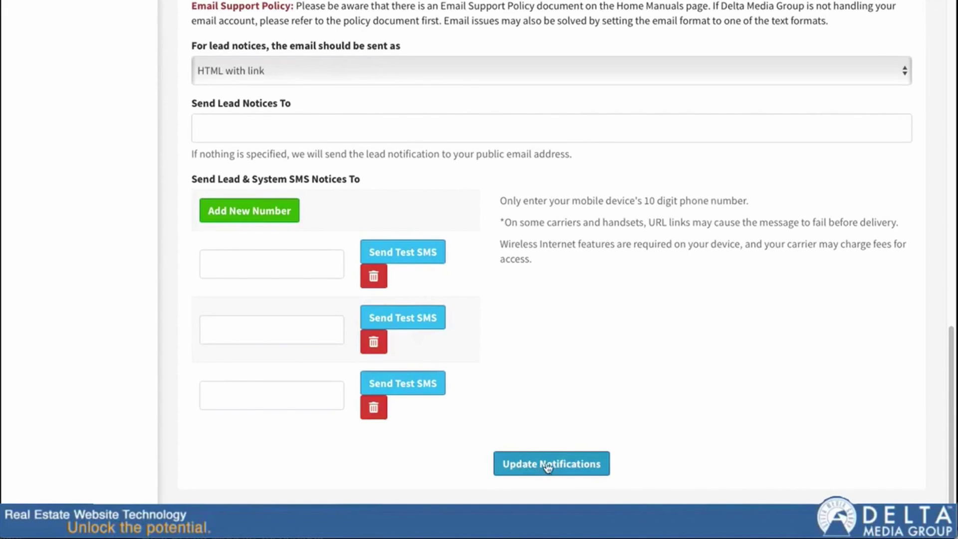
scroll(316, 442, up, 3)
scroll(316, 440, down, 1)
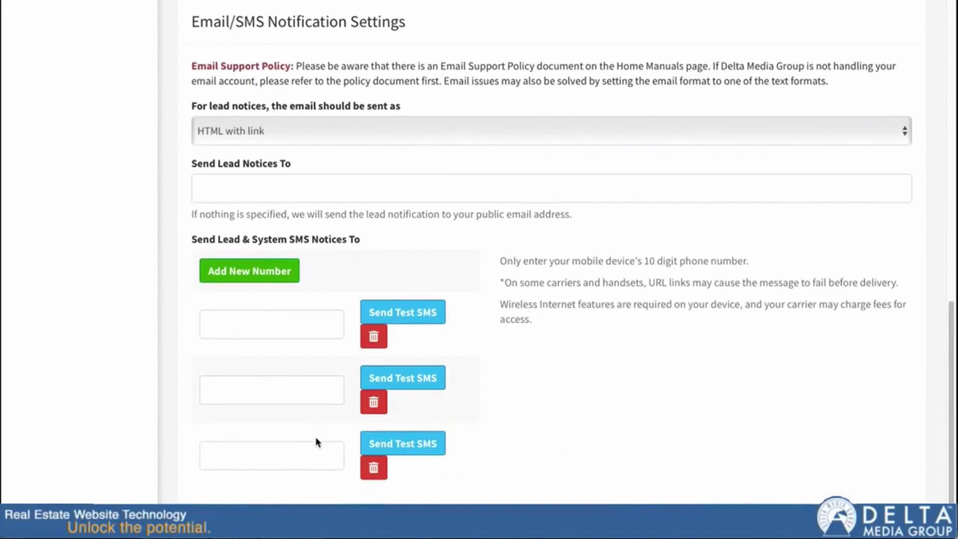
- Delete all three phone number rows with their red trash buttons
click(372, 403)
click(373, 405)
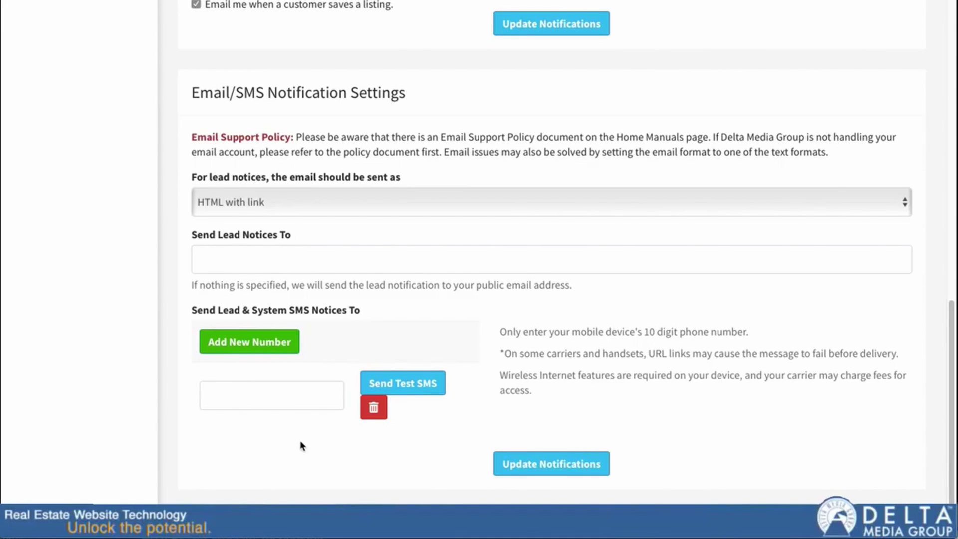
click(373, 406)
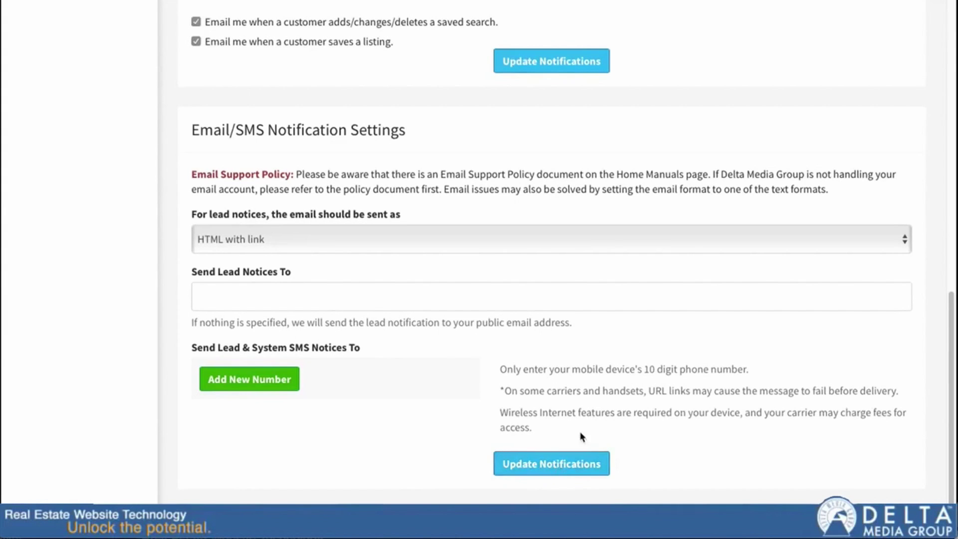
- Scroll back up to the System Notification Settings section at the top of the page
scroll(617, 434, up, 10)
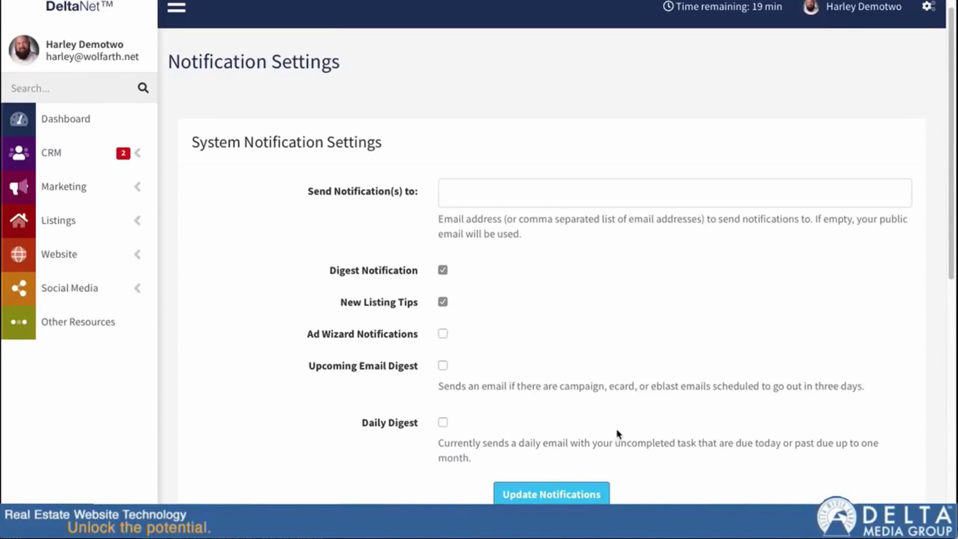
scroll(617, 434, up, 1)
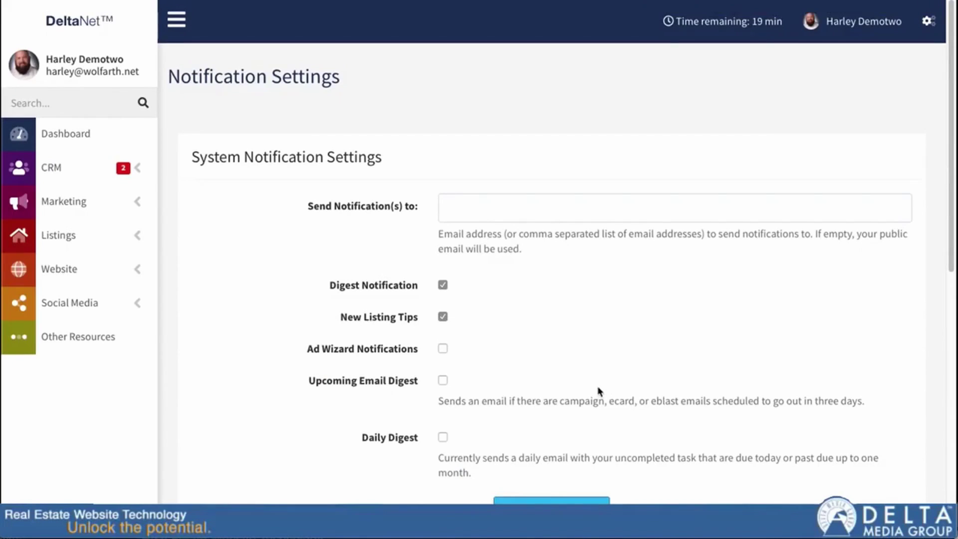